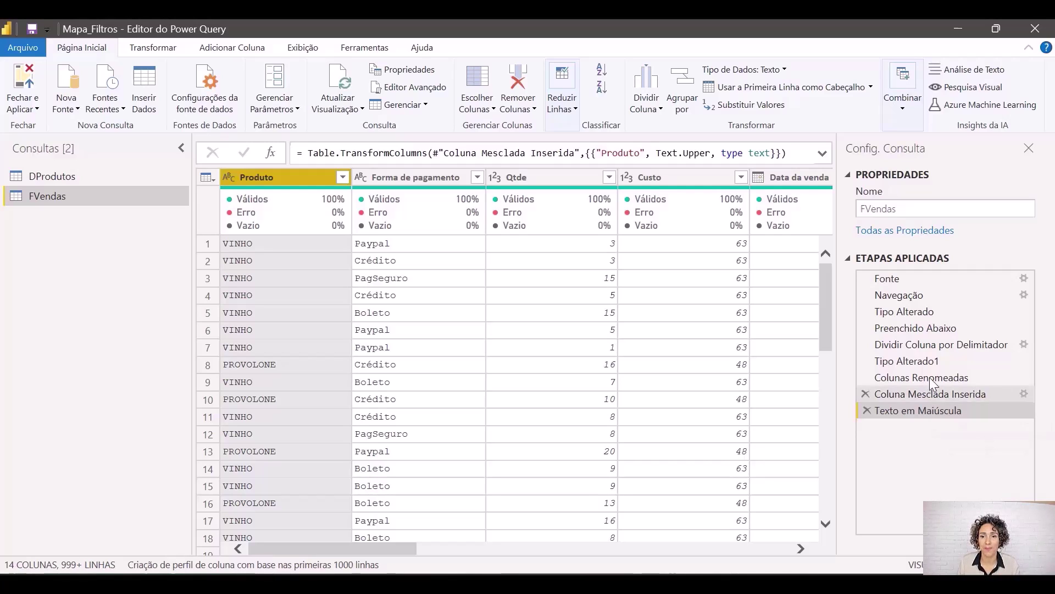
# - Rename the FVendas applied step that splits the column by delimiter as "Dividir Coluna Sigla capital por Delimitador"
pyautogui.click(912, 330)
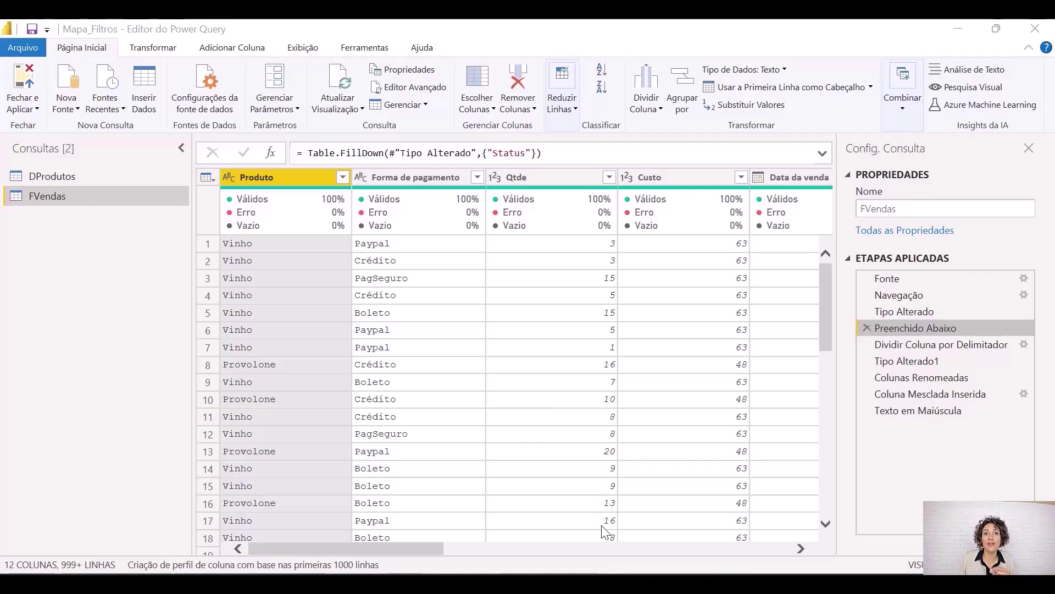
pyautogui.click(951, 344)
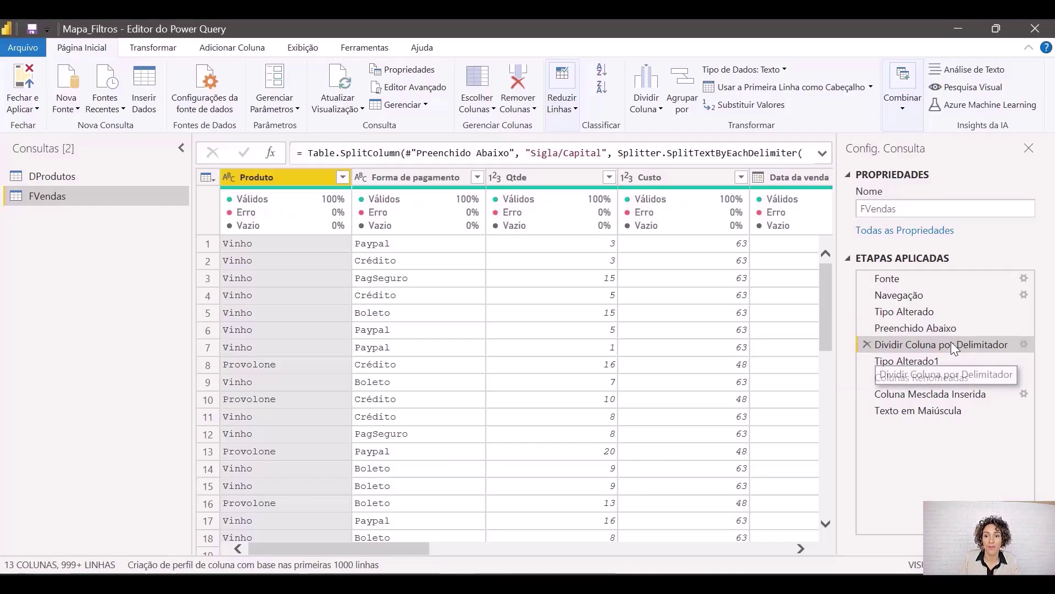
pyautogui.rightClick(951, 342)
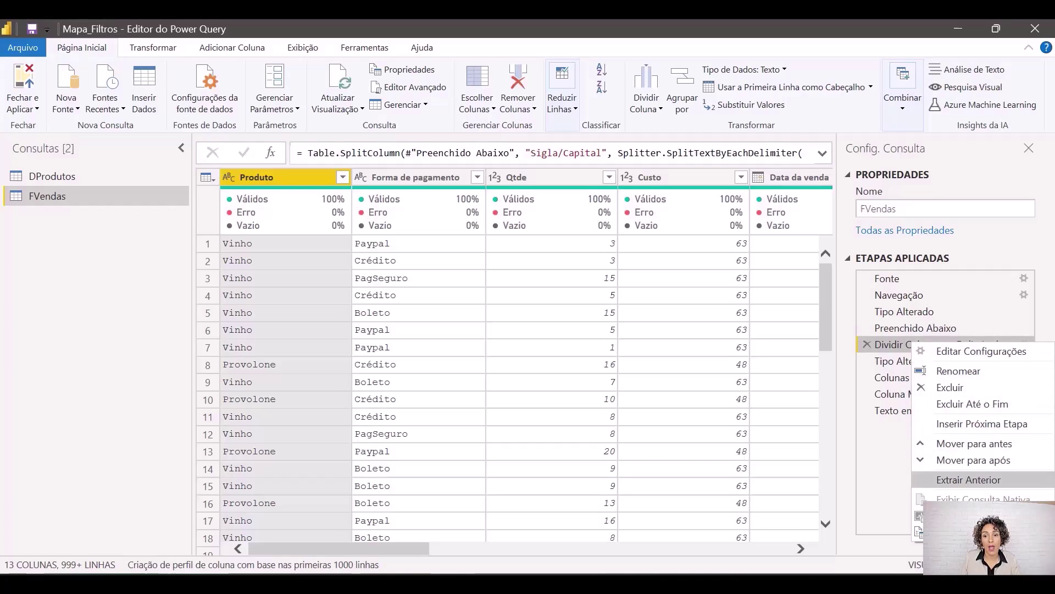
pyautogui.click(959, 532)
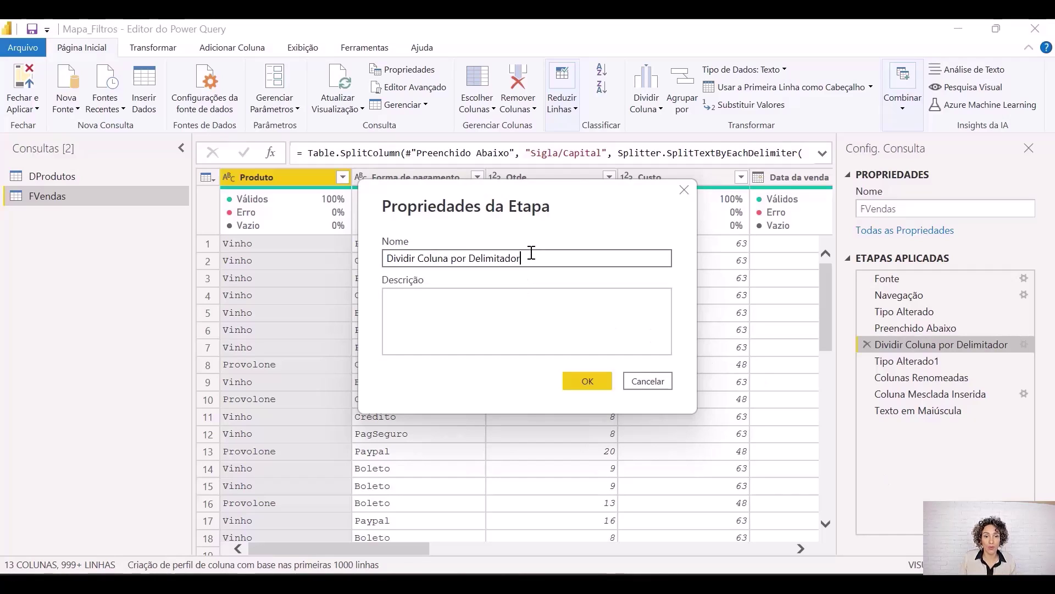
pyautogui.click(449, 258)
pyautogui.write('Sigla dapital')
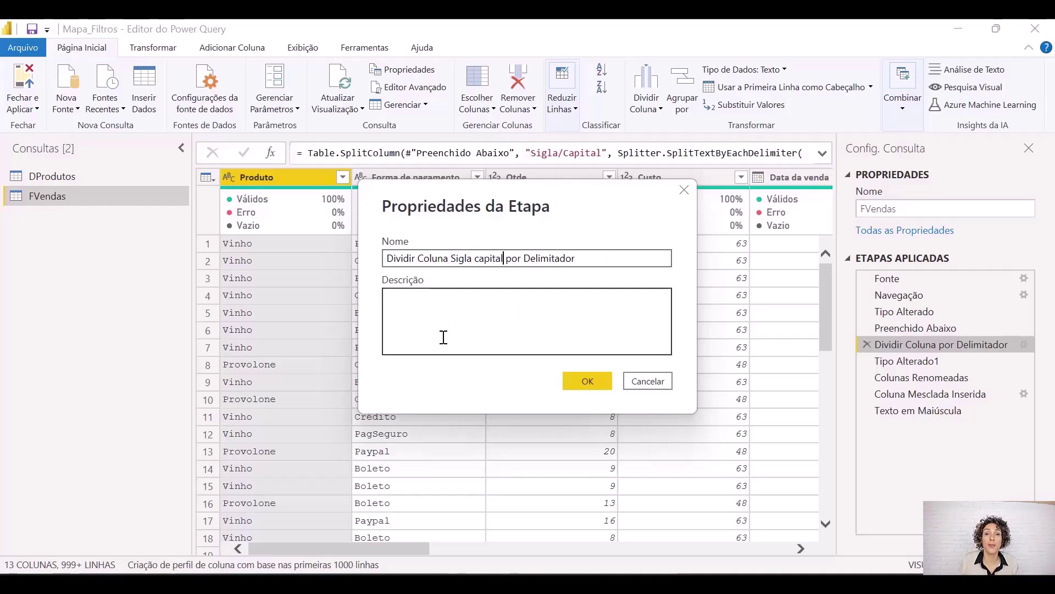
# - Add the description "Dividi a coluna sigla capital pelo delimitar -" to the split-column step and check its tooltip in the step list
pyautogui.click(474, 329)
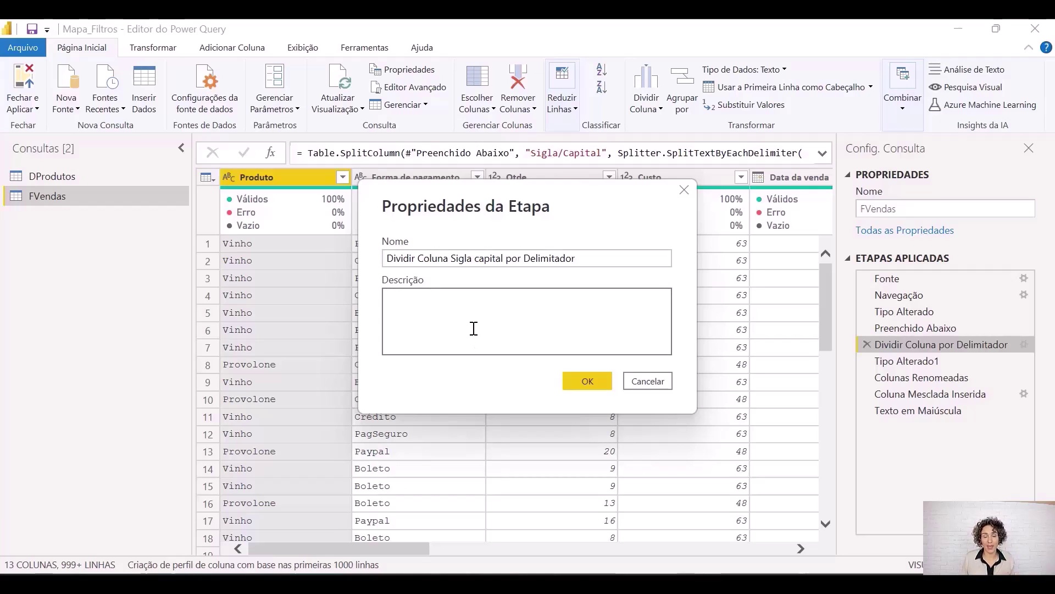
pyautogui.write('Divid')
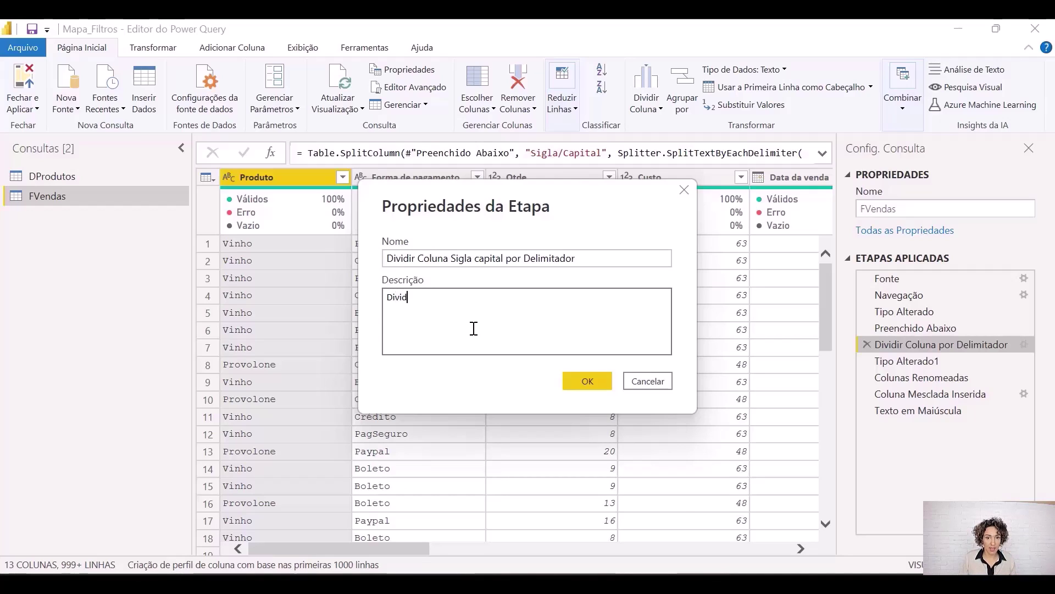
pyautogui.write('i a coluna sigla capi')
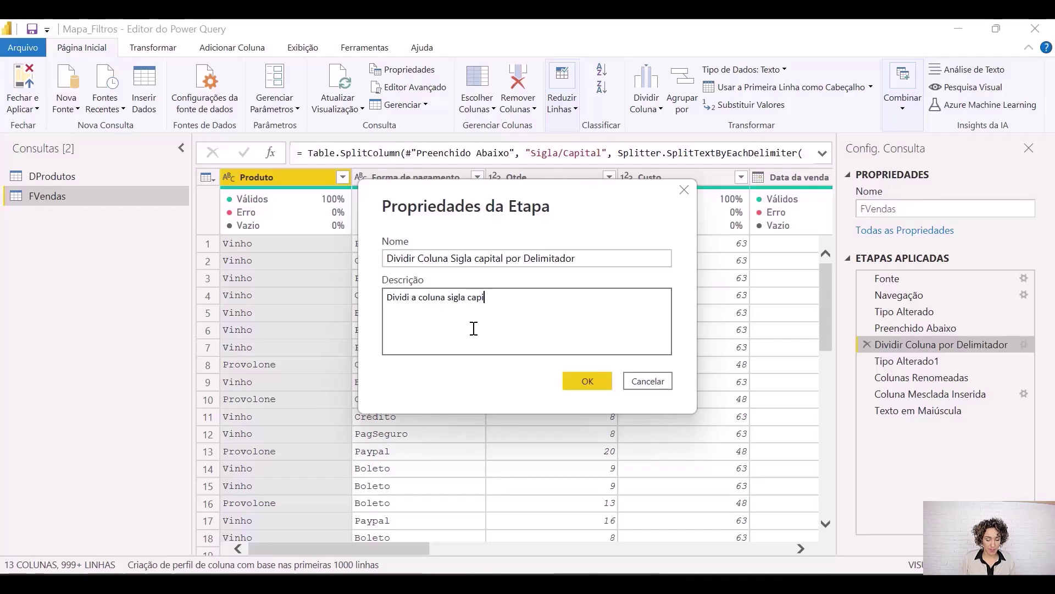
pyautogui.write('tal pelo delimitar -')
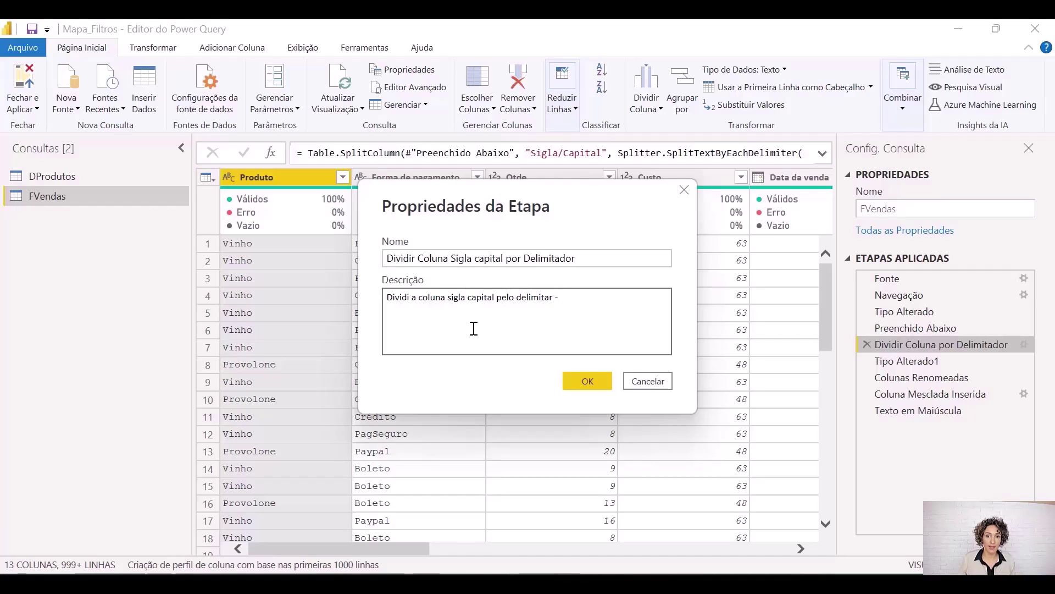
pyautogui.click(589, 380)
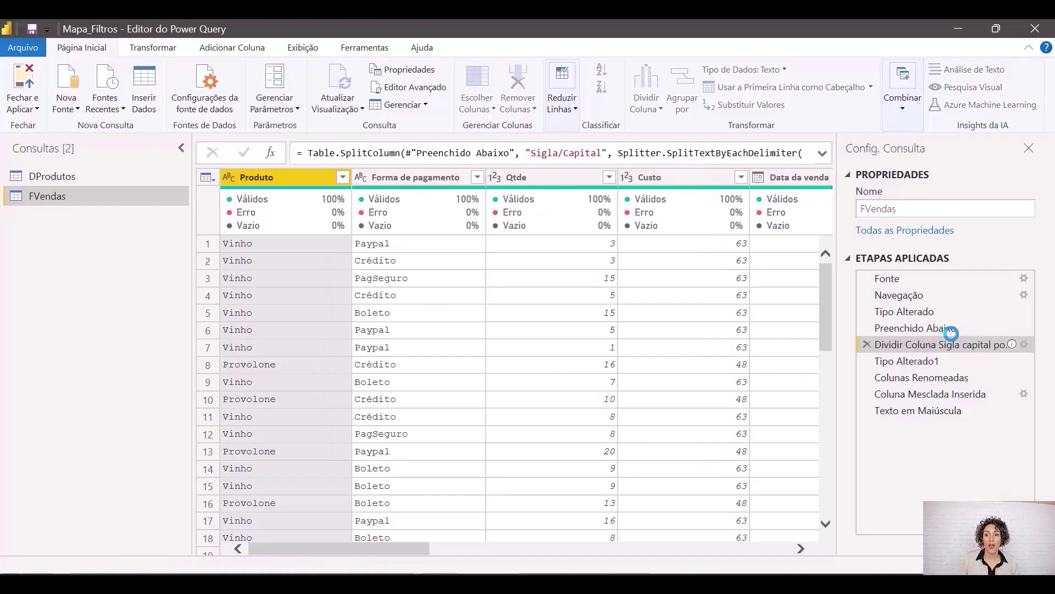
pyautogui.moveTo(960, 343)
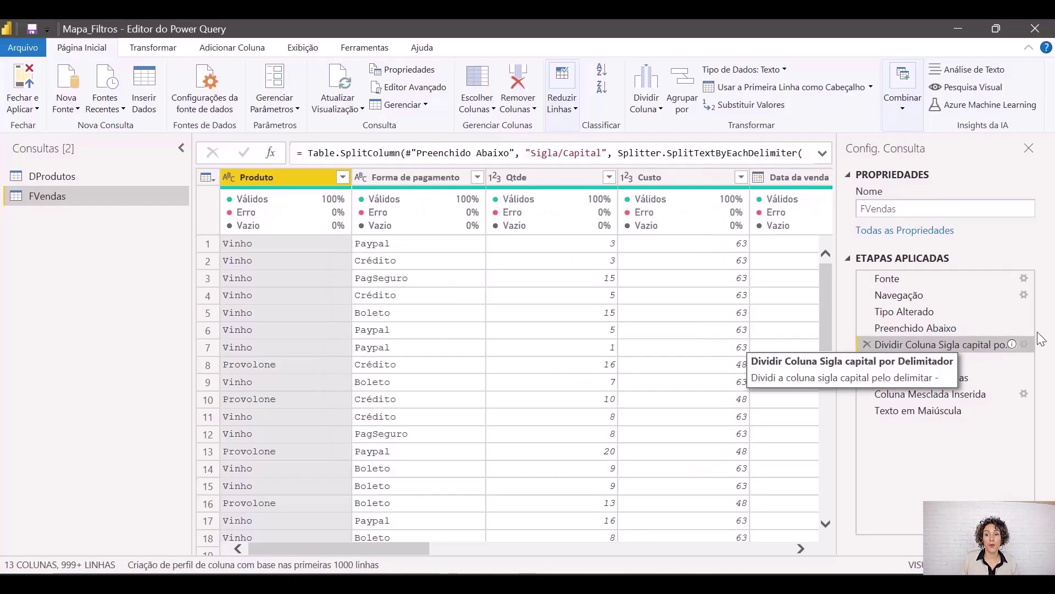
pyautogui.moveTo(1010, 345)
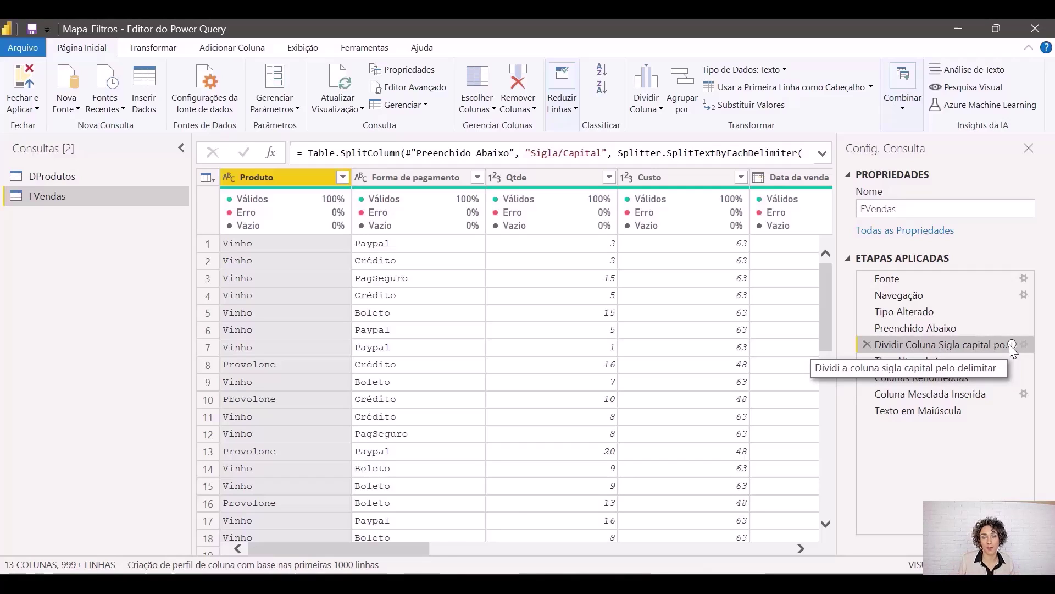
# - Compare the applied steps Tipo Alterado and Tipo Alterado1 in the FVendas query
pyautogui.click(929, 376)
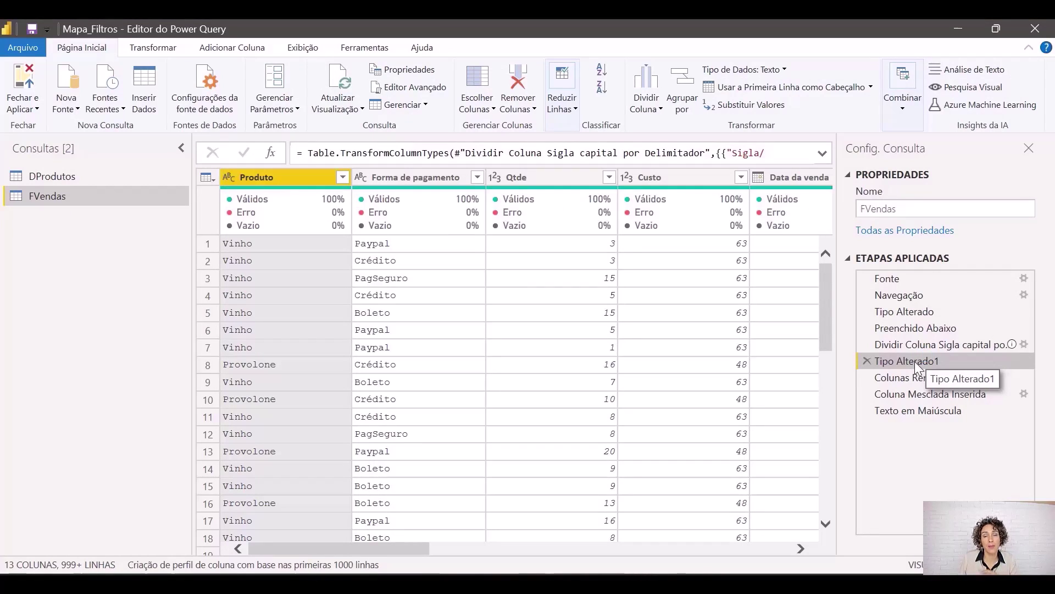
pyautogui.click(934, 306)
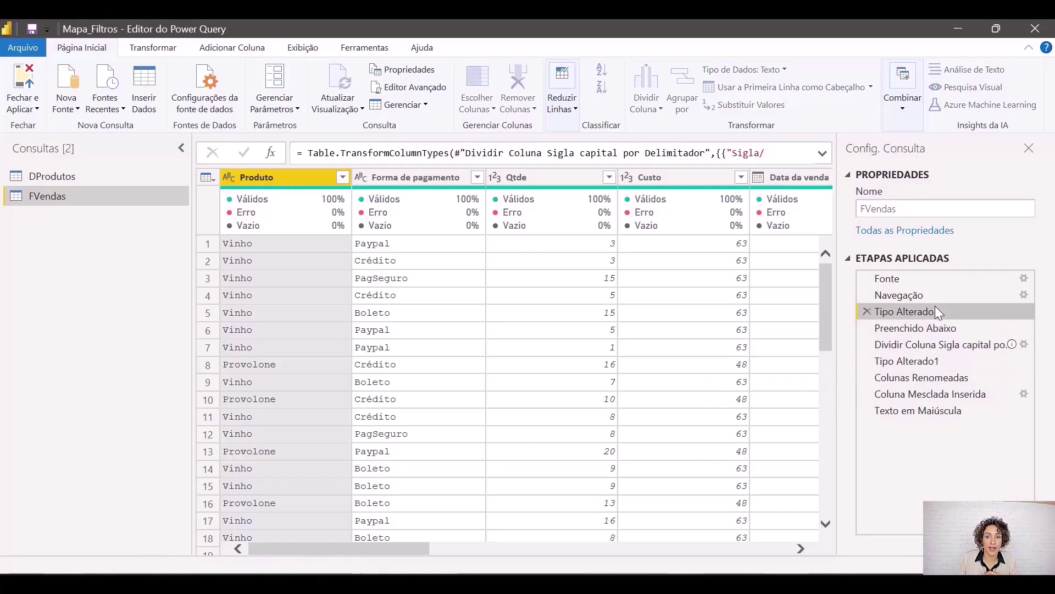
pyautogui.click(936, 361)
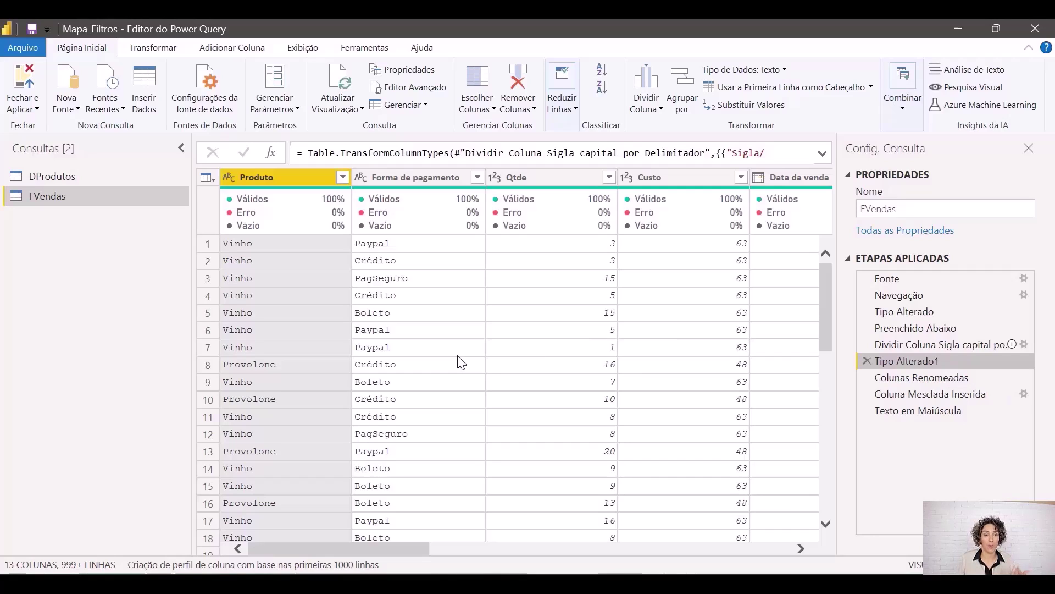
# - Compare the standard number operations offered for the Qtde and Forma de pagamento columns, and inspect the Colunas Renomeadas step
pyautogui.click(538, 177)
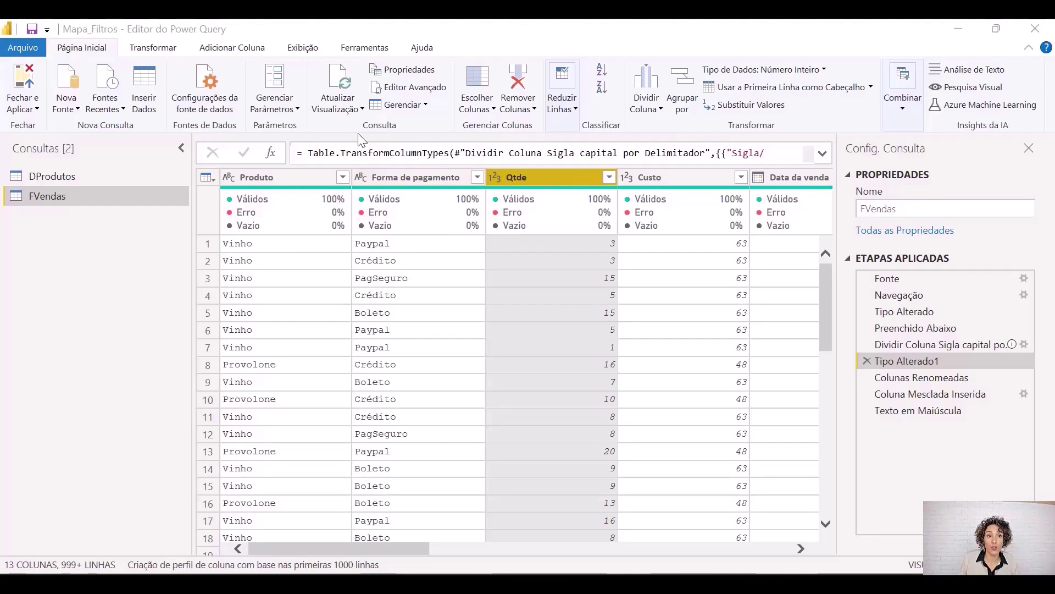
pyautogui.click(166, 53)
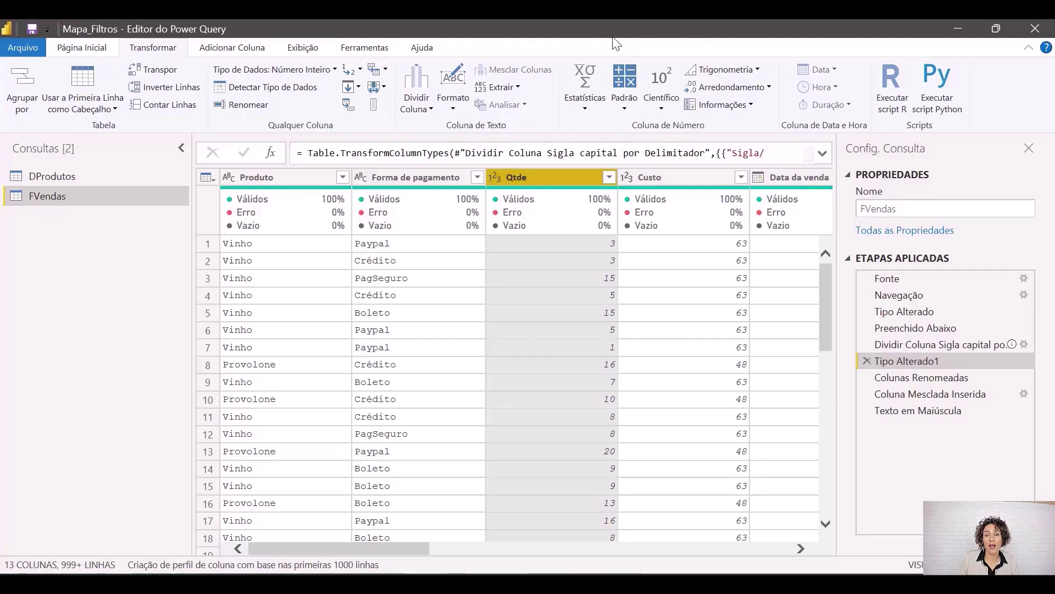
pyautogui.click(624, 105)
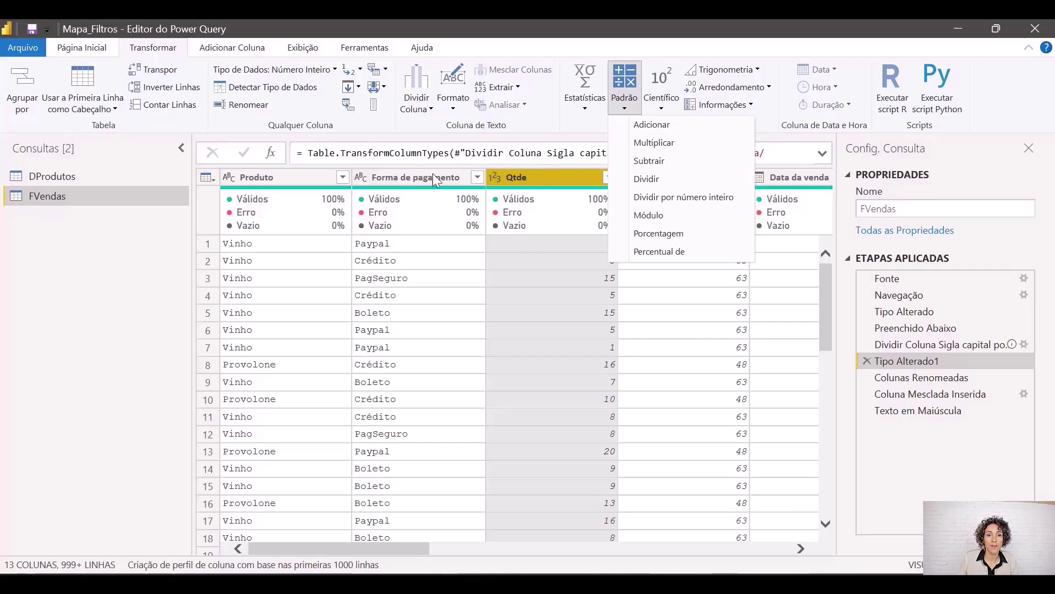
pyautogui.click(414, 177)
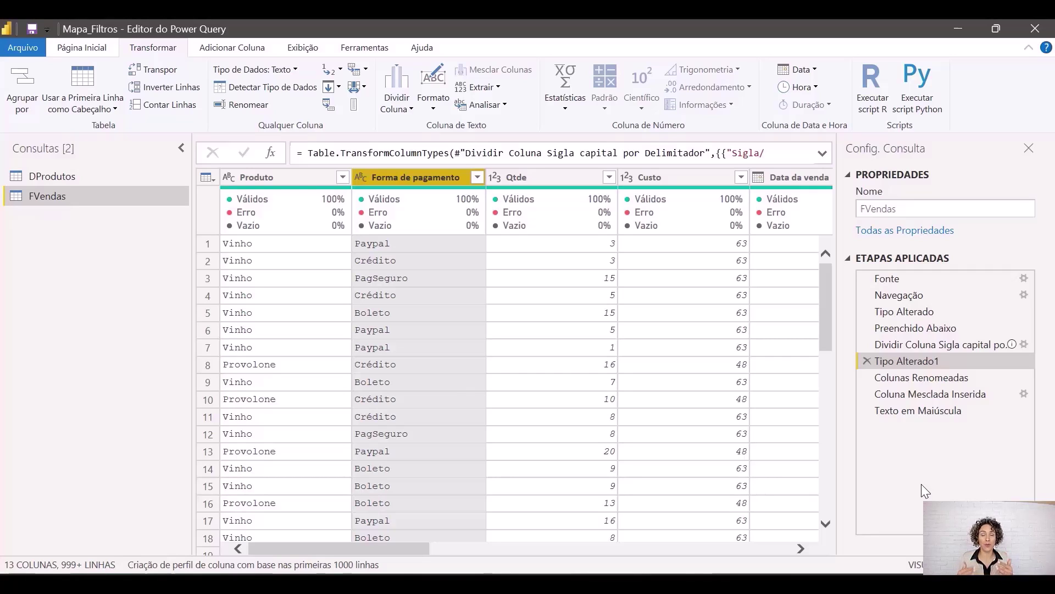
pyautogui.click(944, 378)
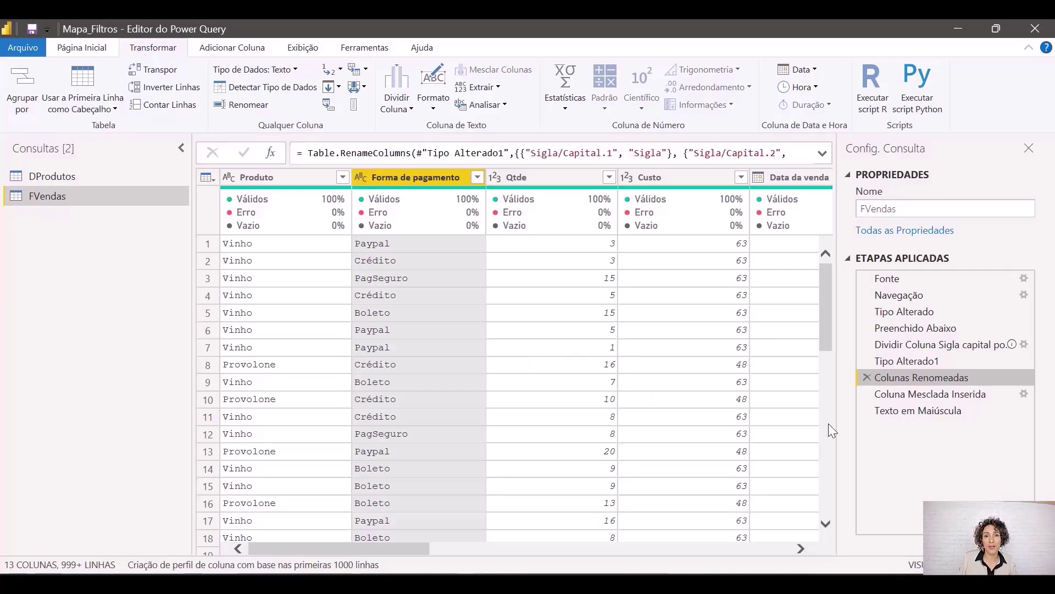
pyautogui.moveTo(935, 377); pyautogui.dragTo(995, 431)
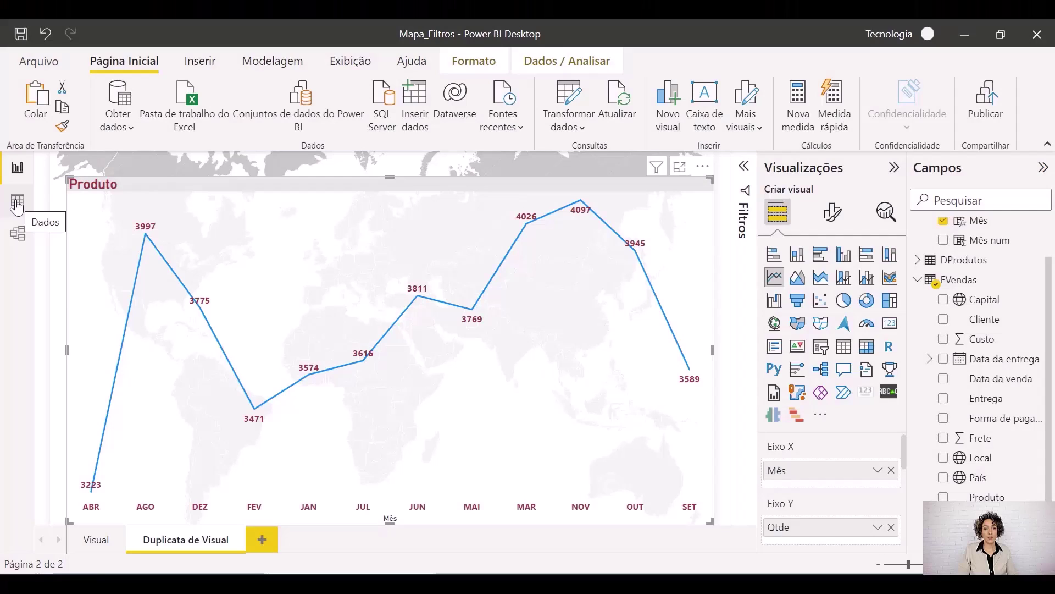
# - Check the Mês column data in DCalendario and sort the Produto line chart's axis in descending order
pyautogui.click(15, 201)
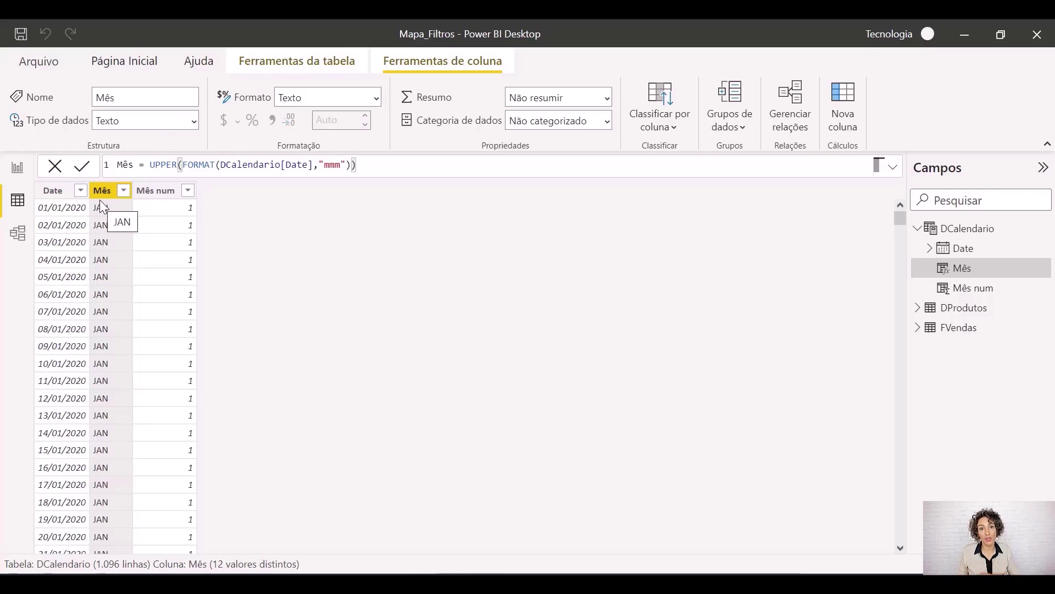
pyautogui.click(17, 167)
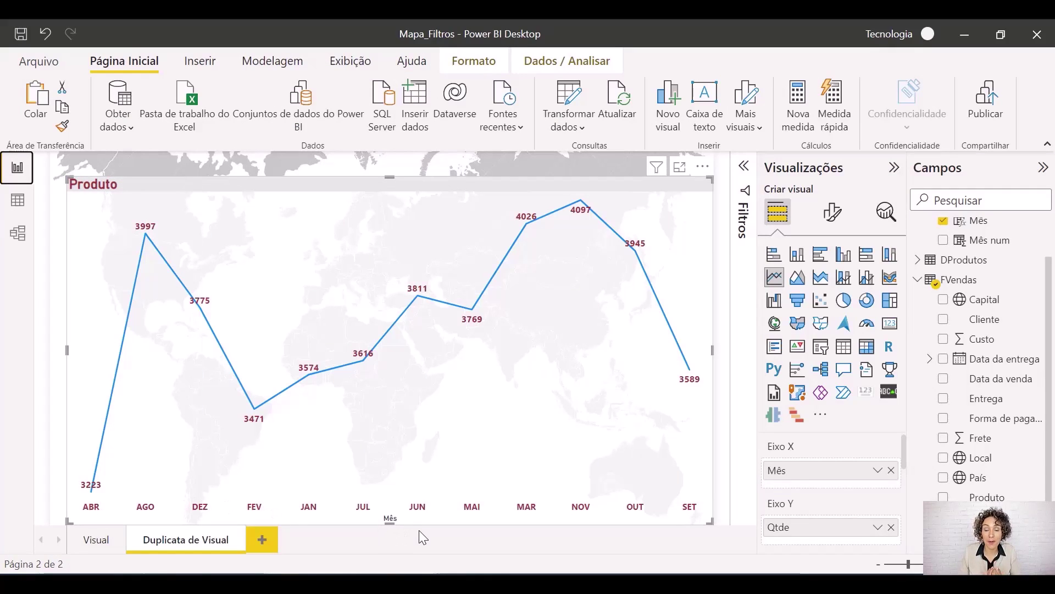
pyautogui.click(703, 168)
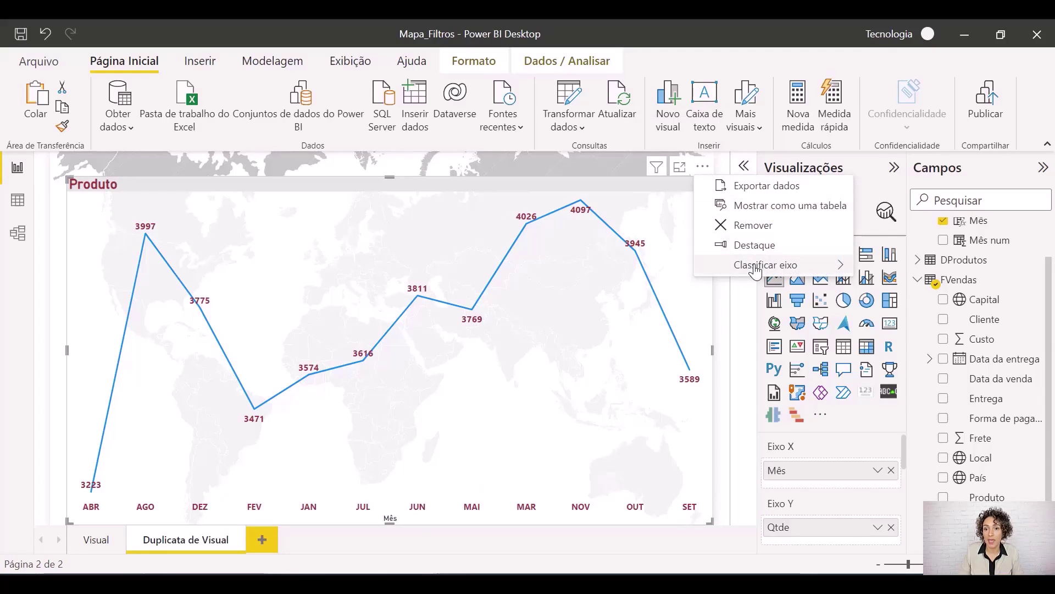
pyautogui.moveTo(754, 269)
pyautogui.click(896, 306)
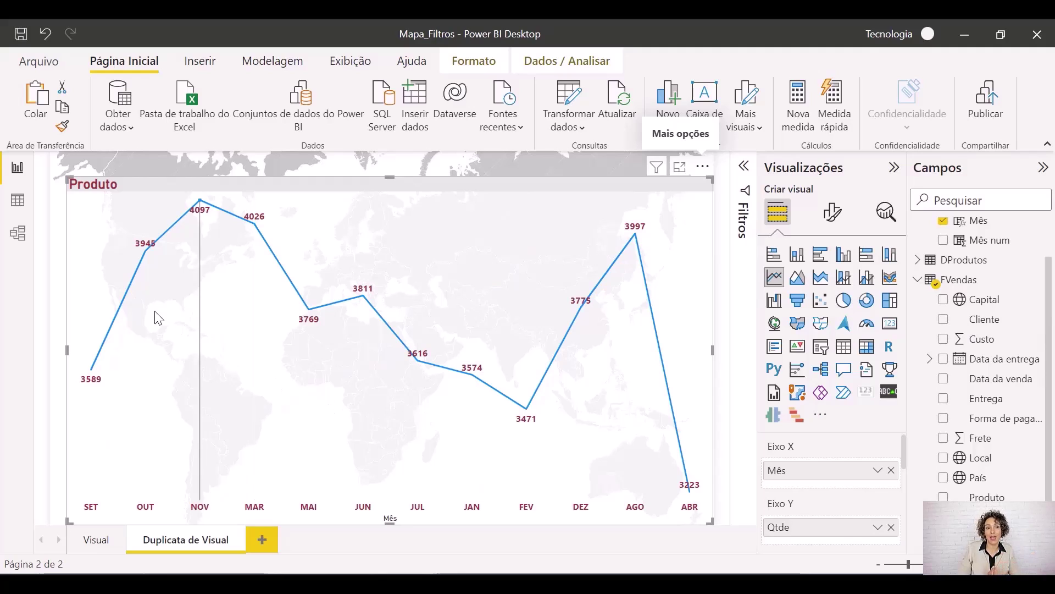
# - Set the Mês column of the DCalendario table to sort by the Mês num column
pyautogui.click(18, 208)
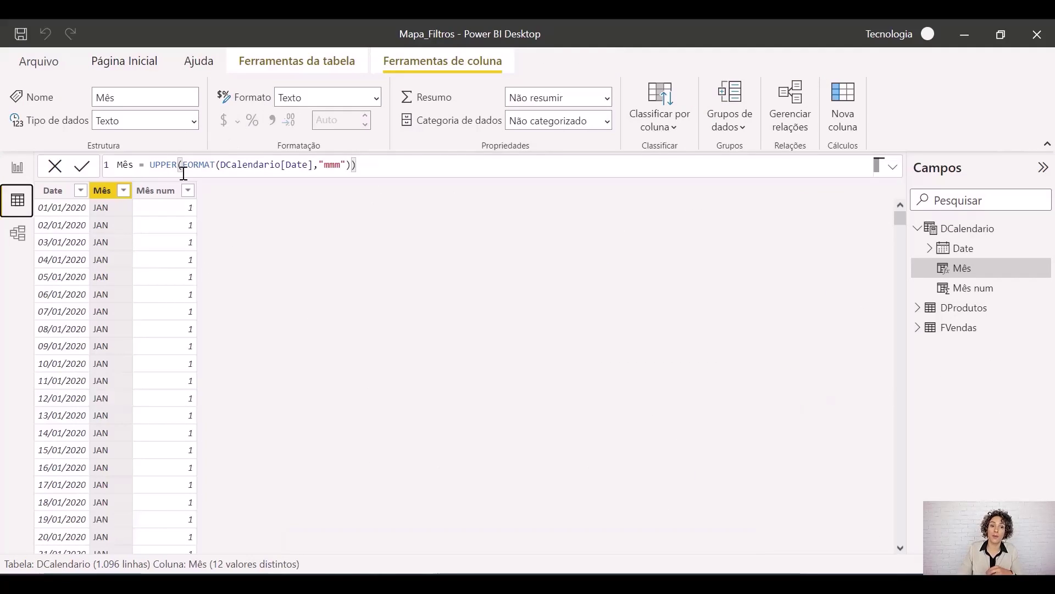
pyautogui.click(160, 192)
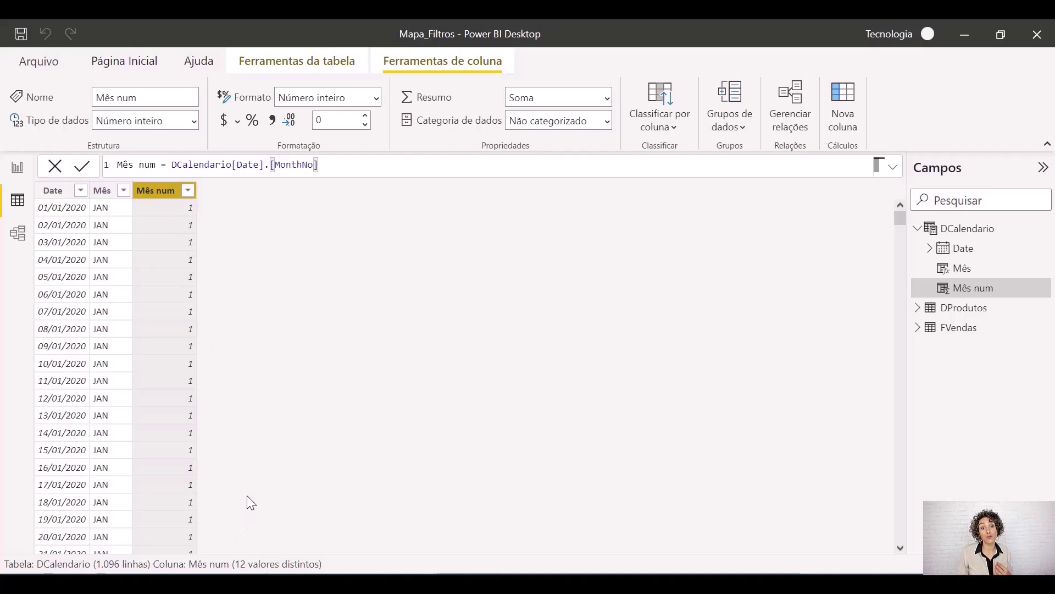
pyautogui.click(103, 192)
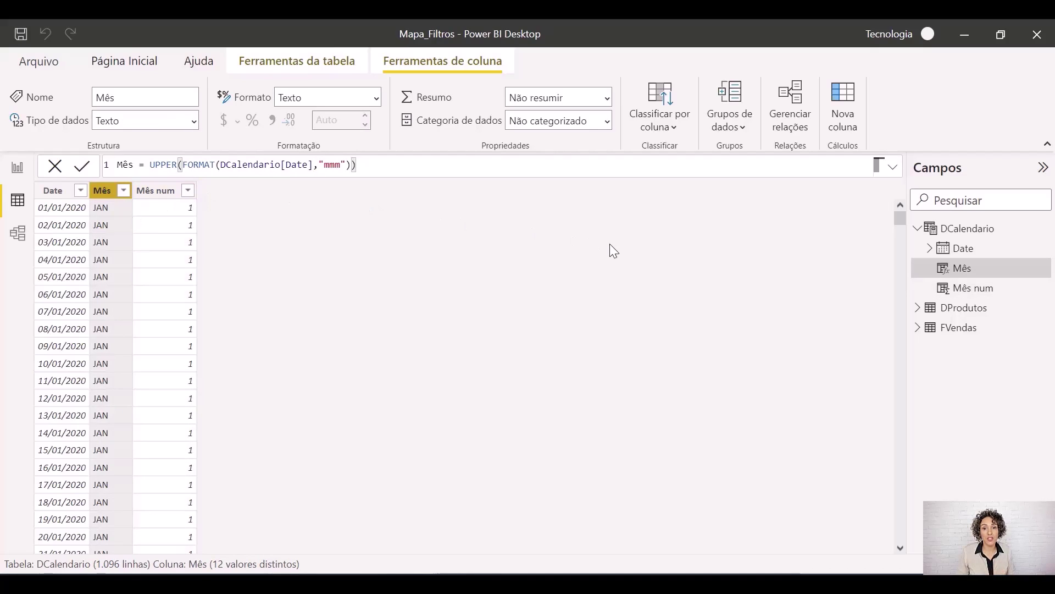
pyautogui.click(678, 132)
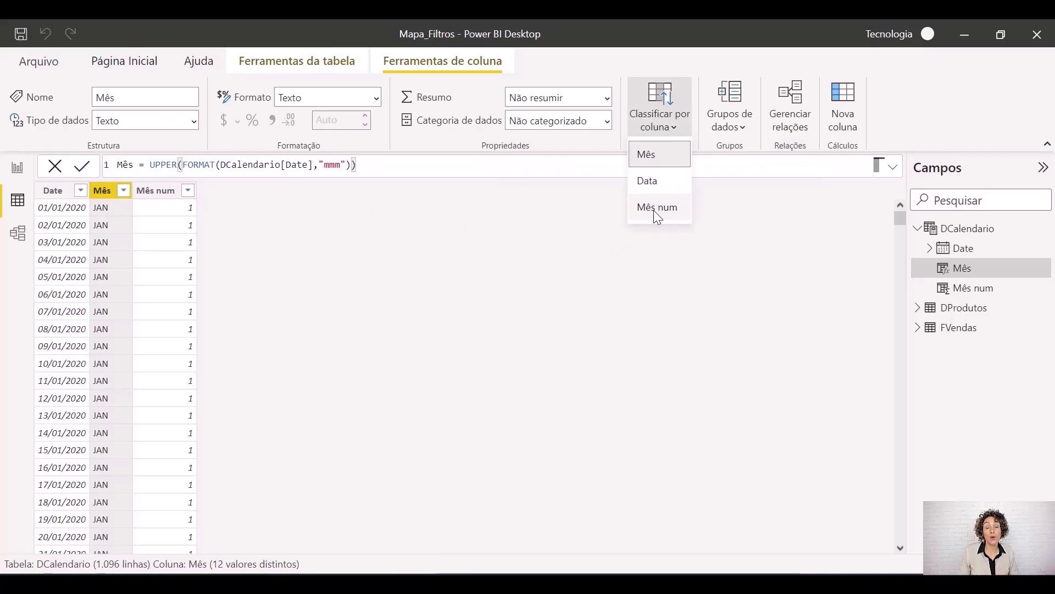
pyautogui.click(653, 212)
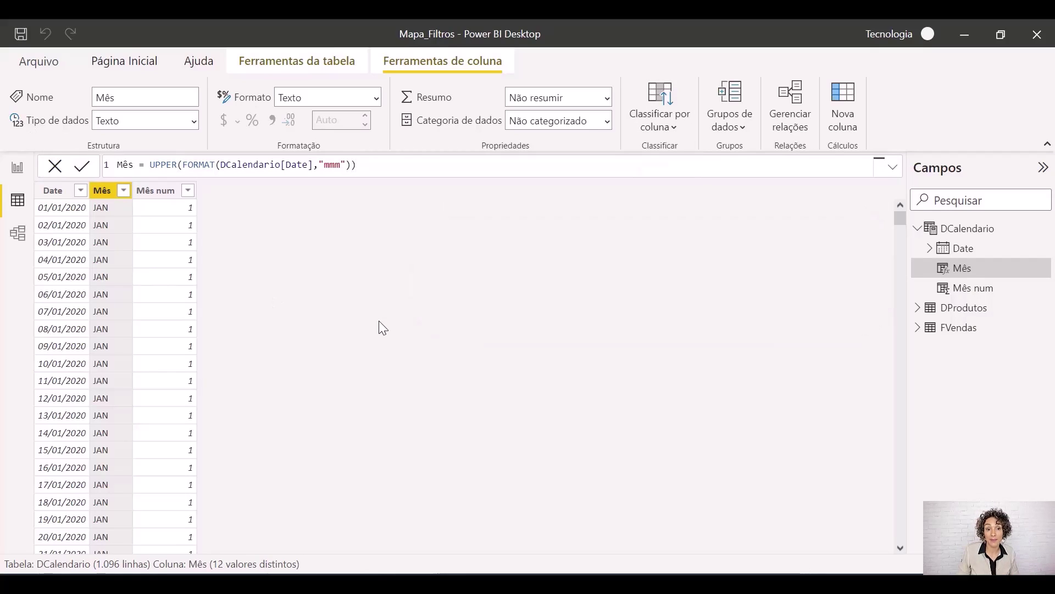
# - Sort the Produto line chart's month axis in ascending order on the report page
pyautogui.click(17, 166)
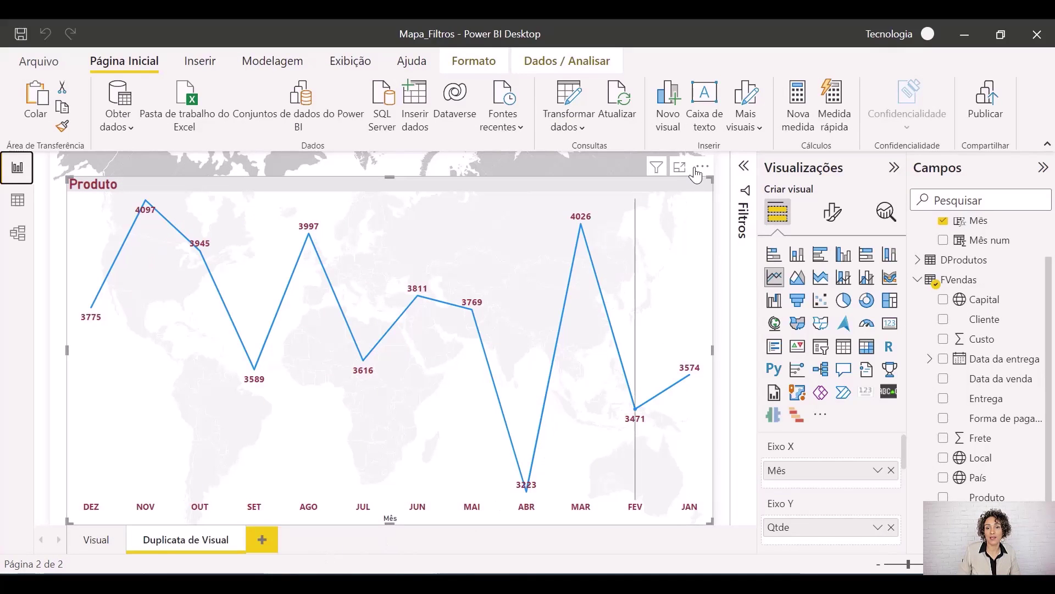
pyautogui.click(703, 166)
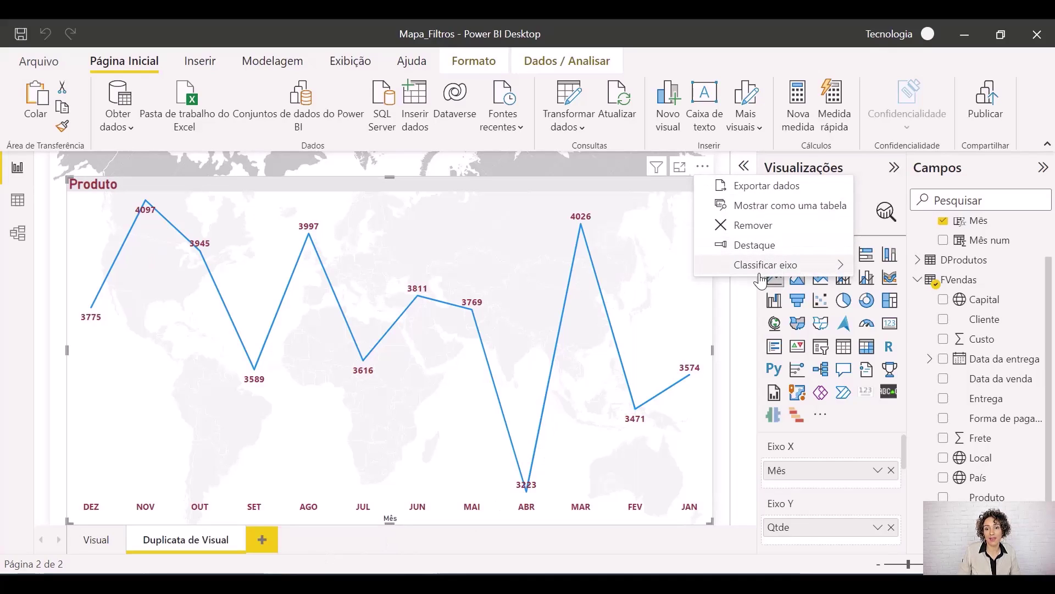
pyautogui.moveTo(763, 268)
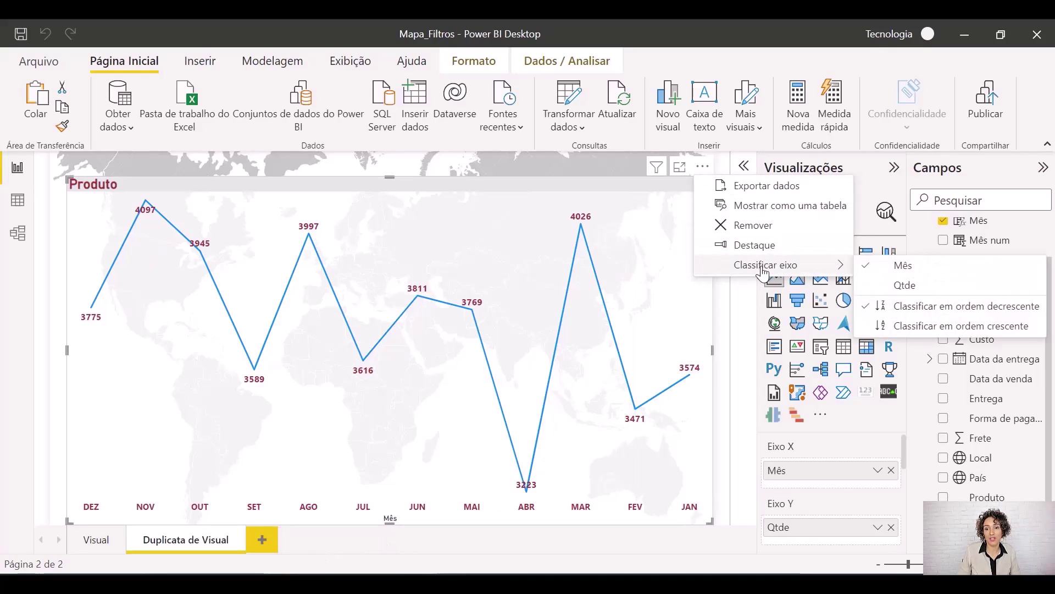
pyautogui.click(916, 326)
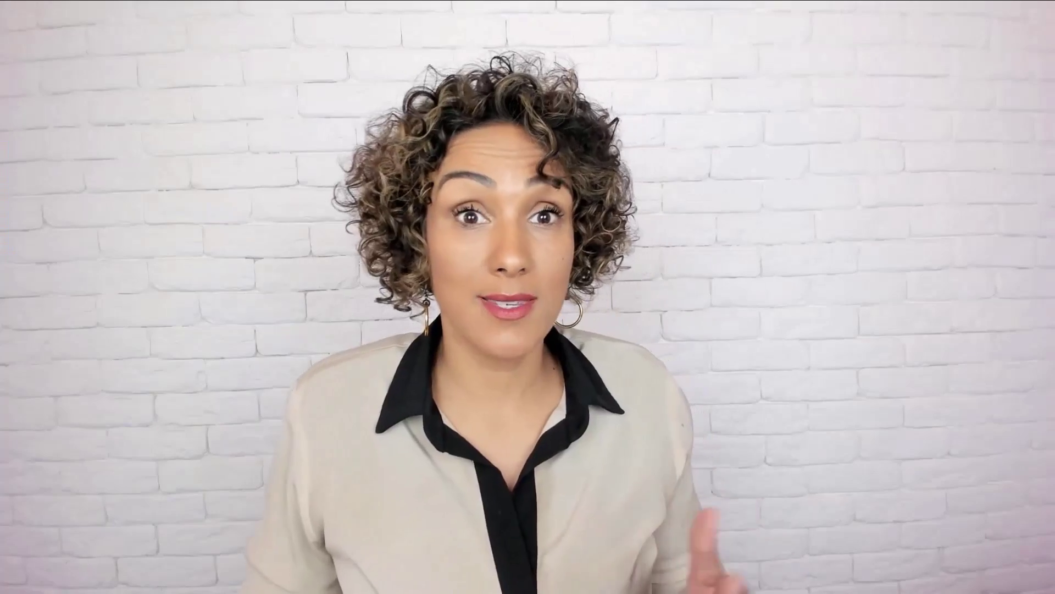